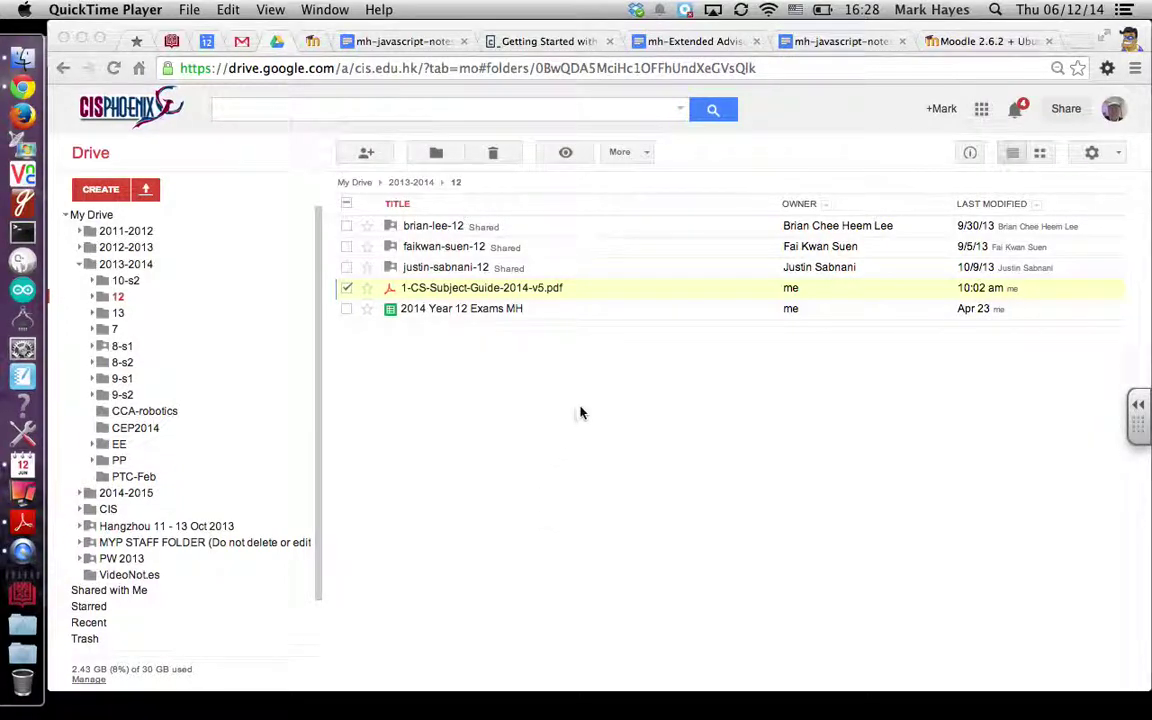
Preview the Computer science guide PDF in Google Drive, scroll through it, then close the preview
left_click(462, 291)
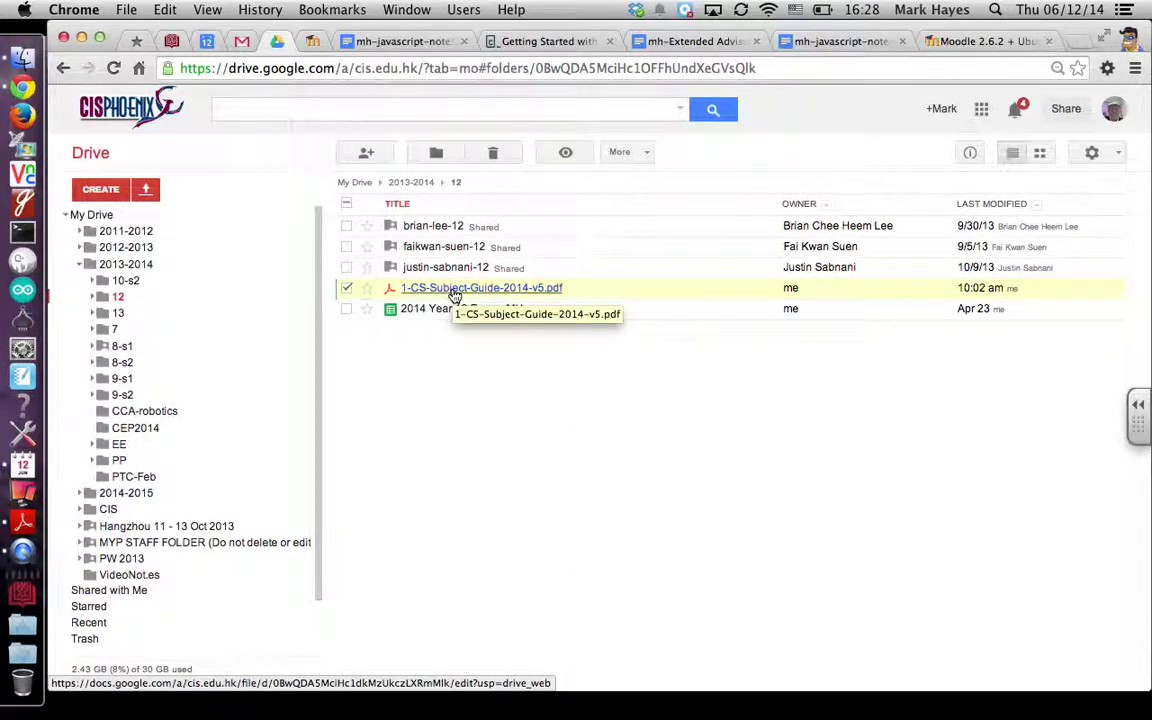
left_click(455, 290)
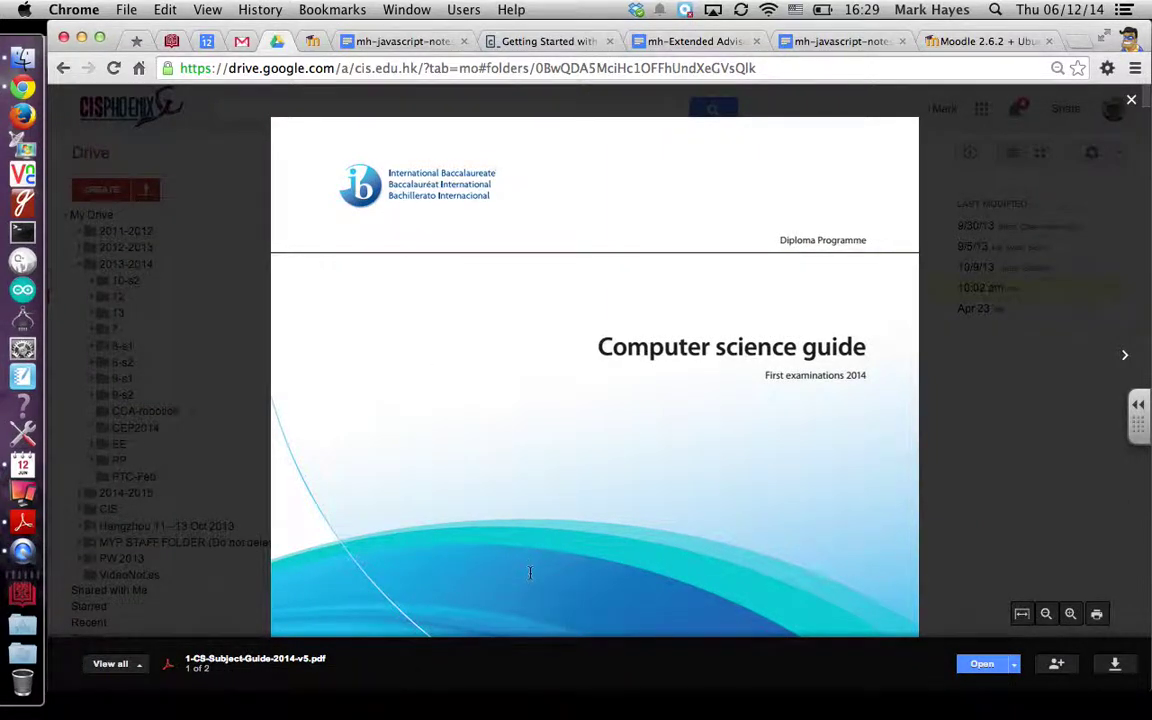
scroll(530, 573, "down", 10)
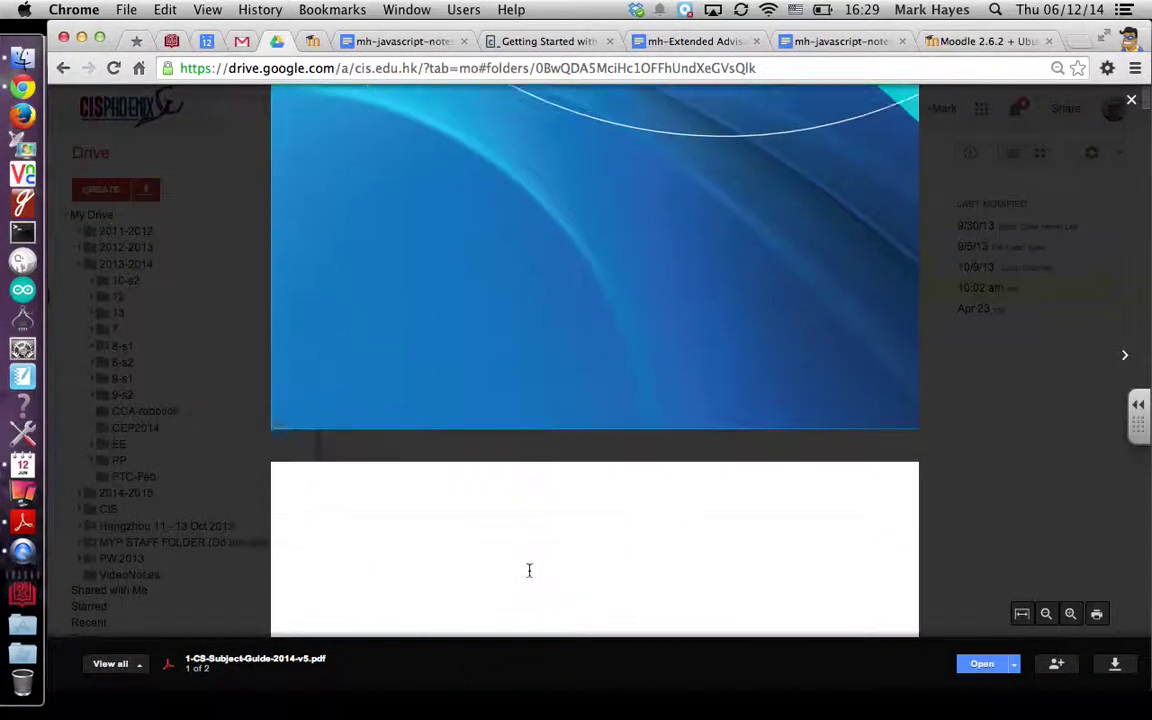
scroll(530, 571, "down", 8)
scroll(529, 570, "down", 8)
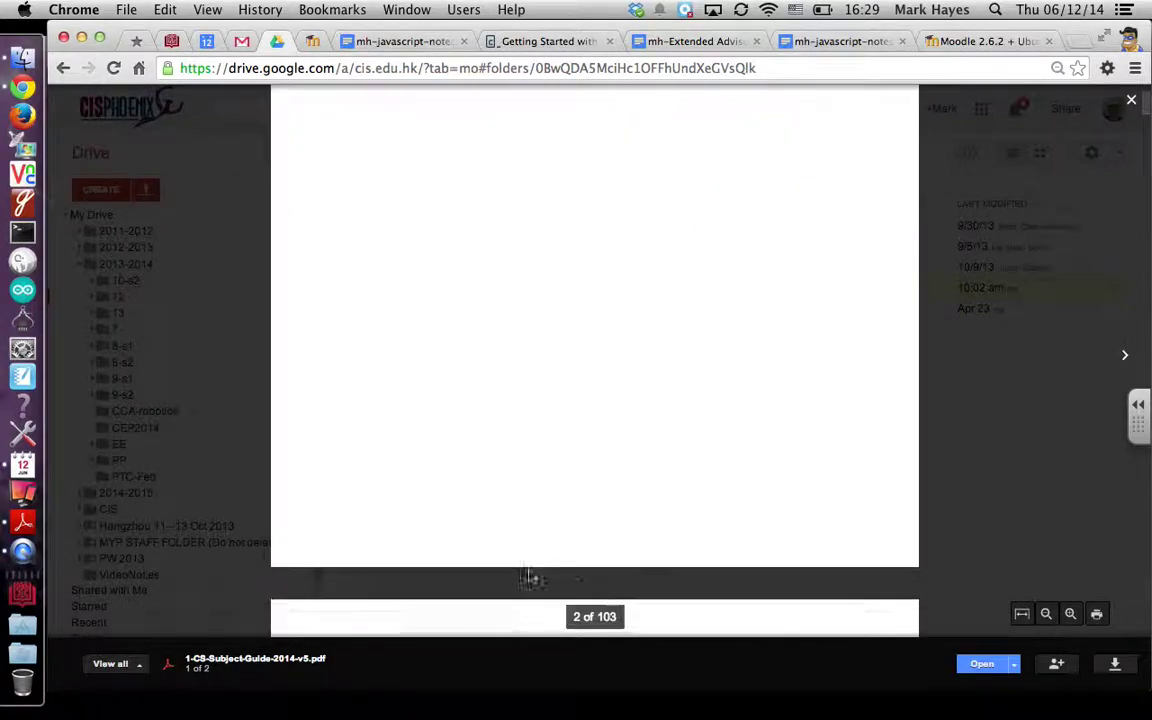
scroll(527, 570, "down", 10)
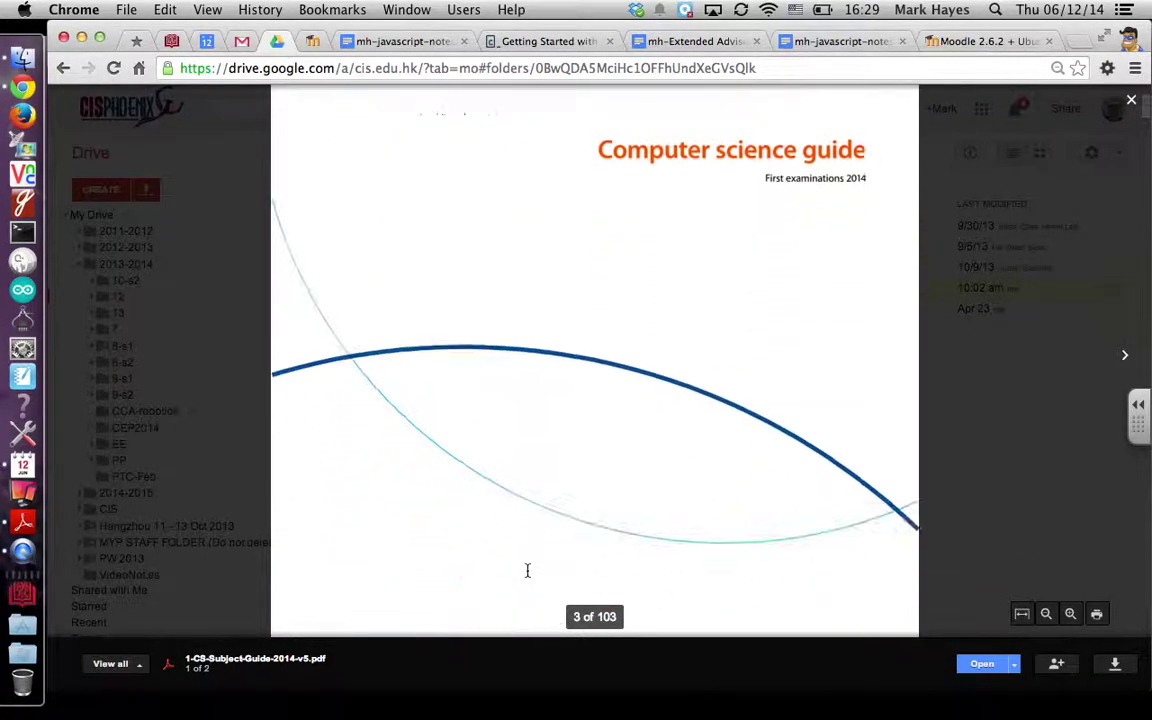
scroll(527, 570, "down", 5)
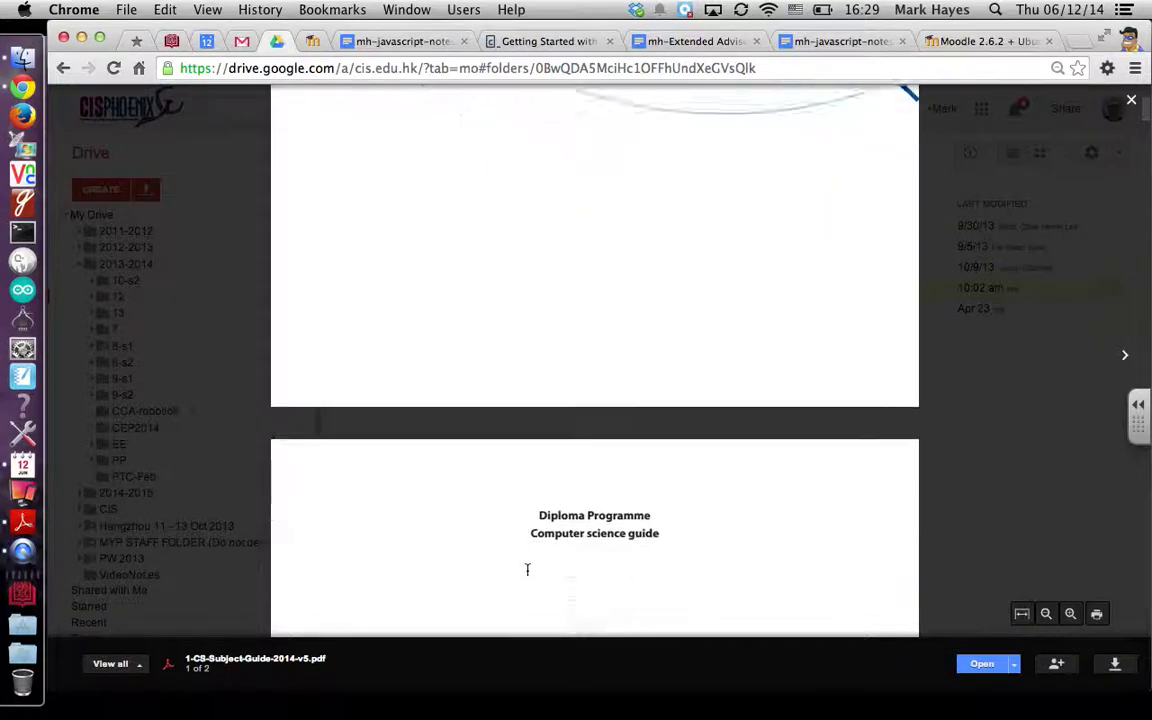
scroll(527, 570, "up", 5)
scroll(527, 570, "up", 3)
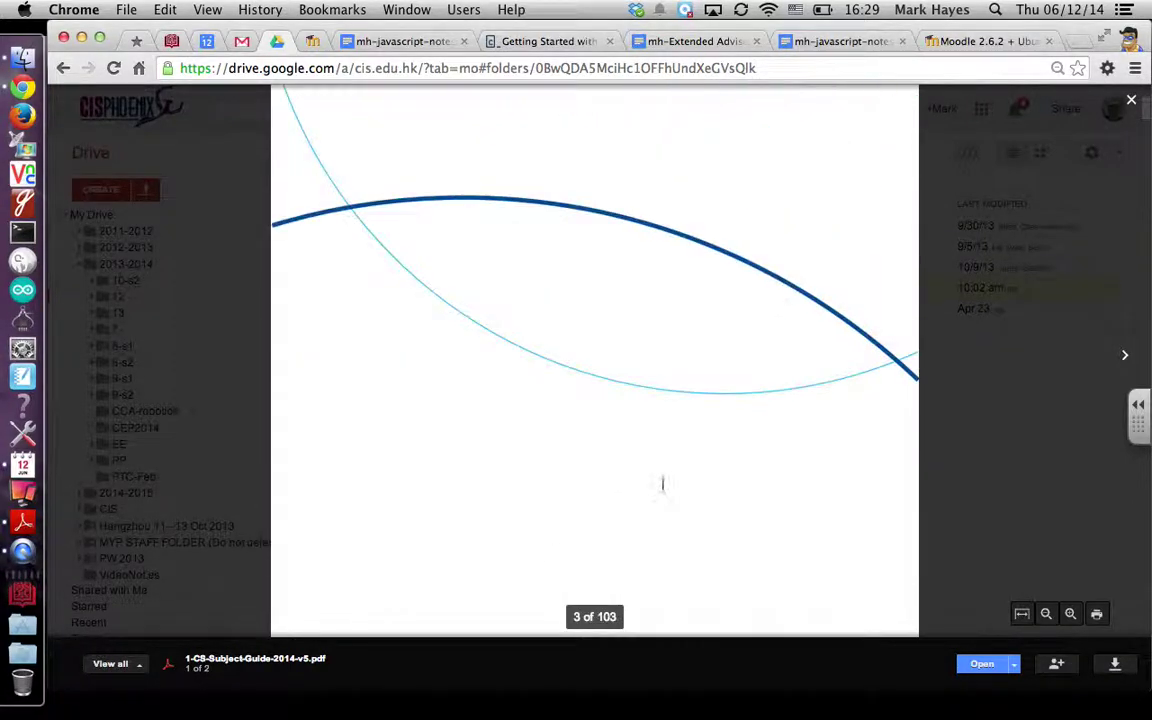
left_click(1133, 104)
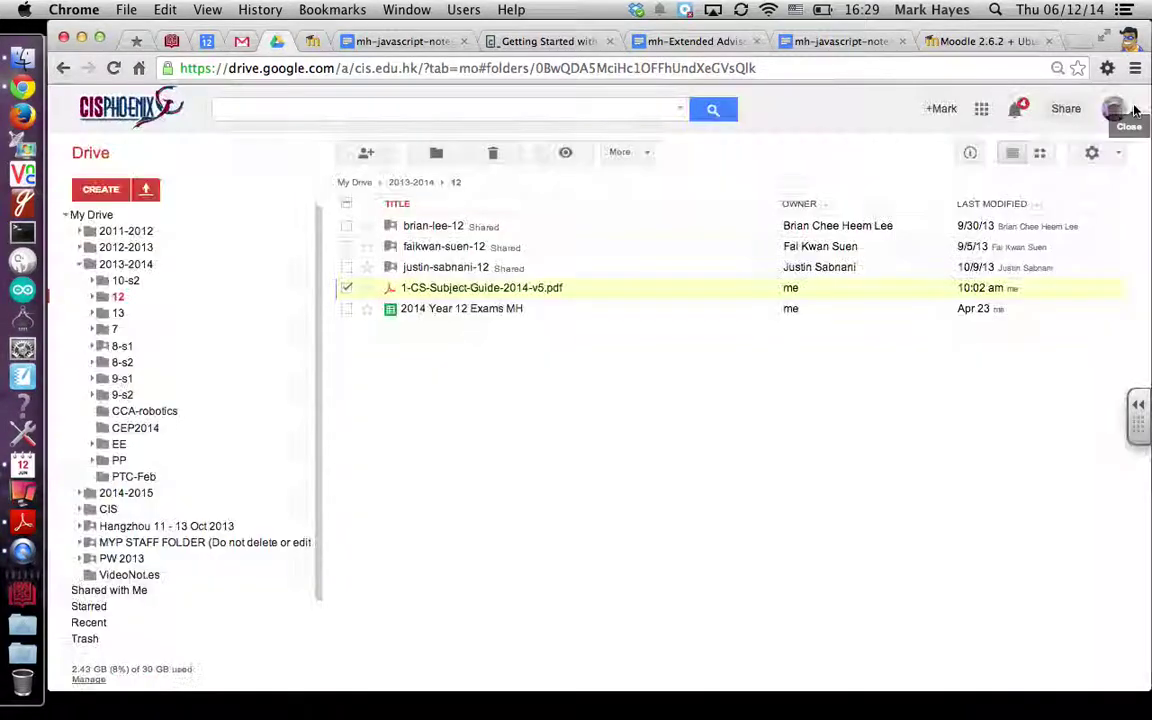
Open 1-CS-Subject-Guide-2014-v5.pdf with Notable PDF from its right-click Open with menu
right_click(426, 291)
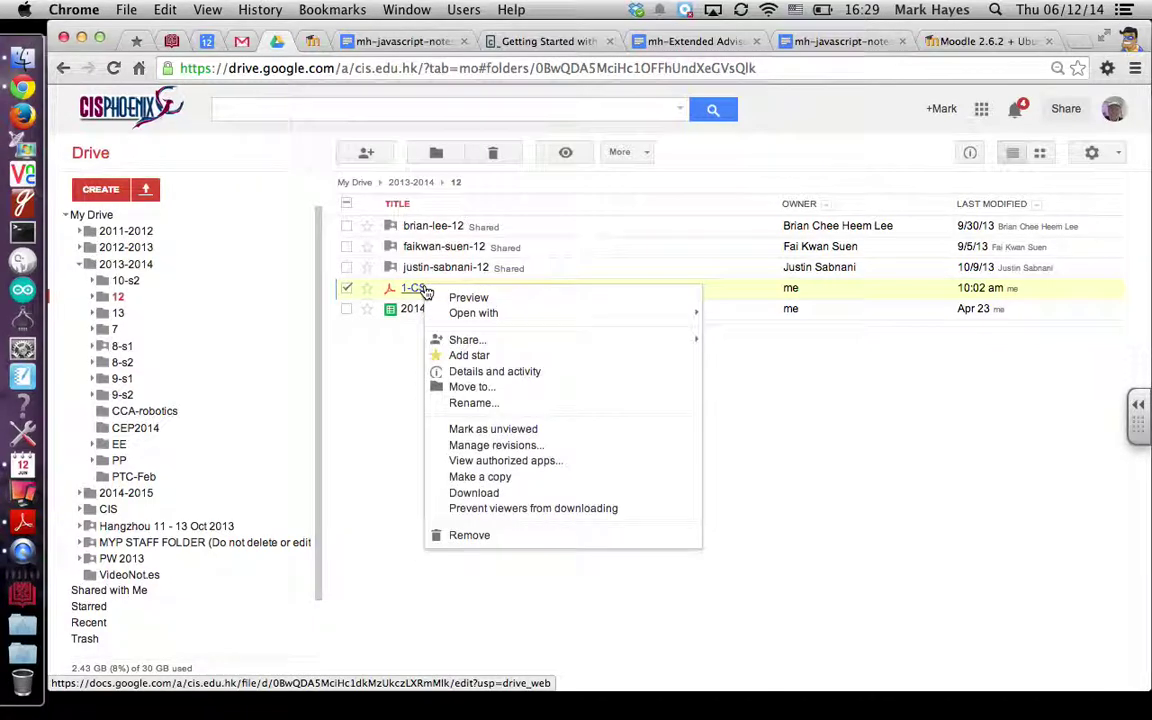
mouse_move(483, 313)
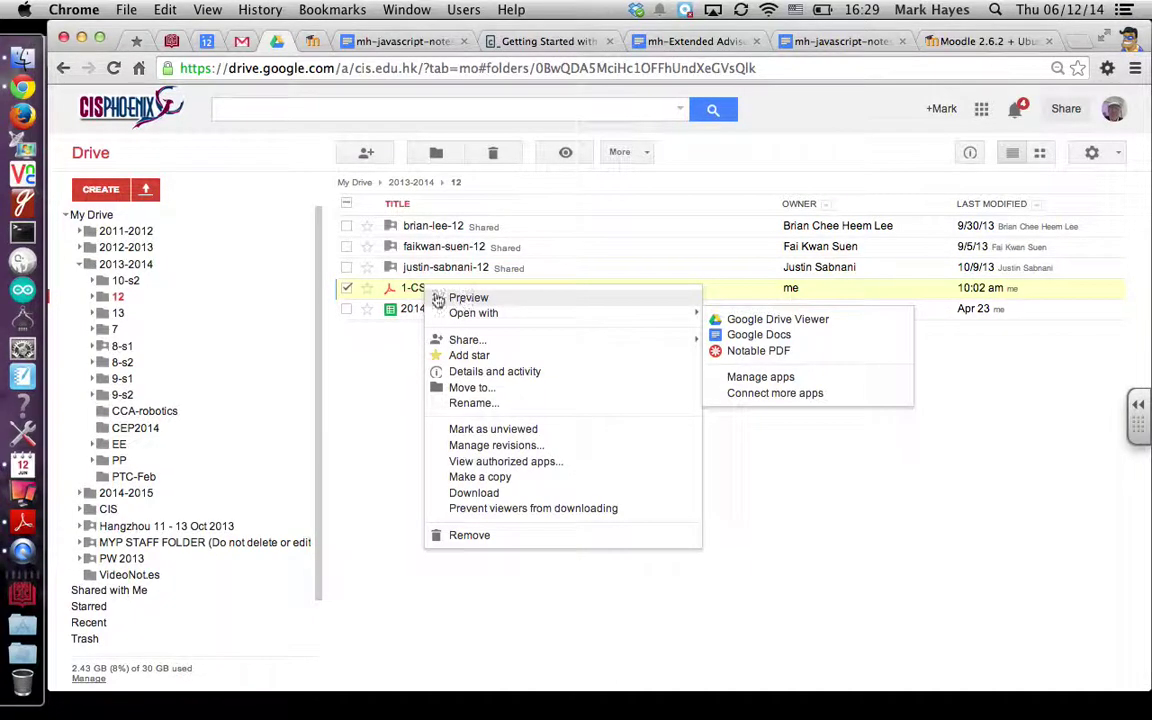
left_click(404, 360)
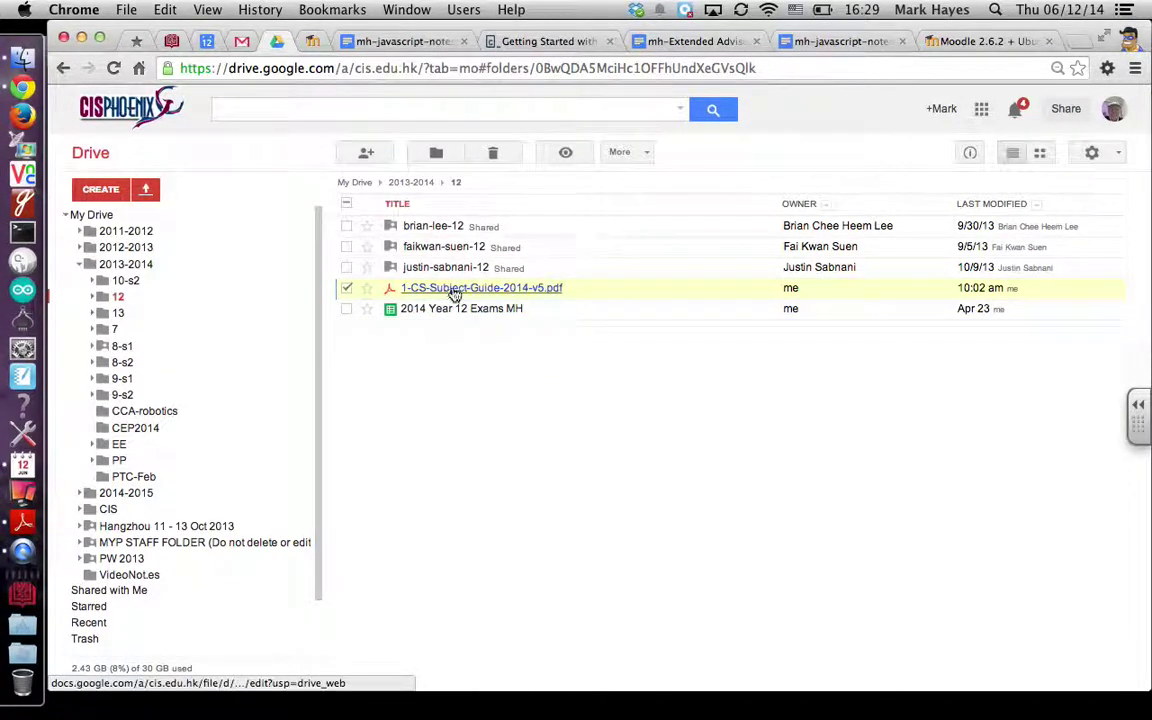
right_click(455, 292)
mouse_move(599, 321)
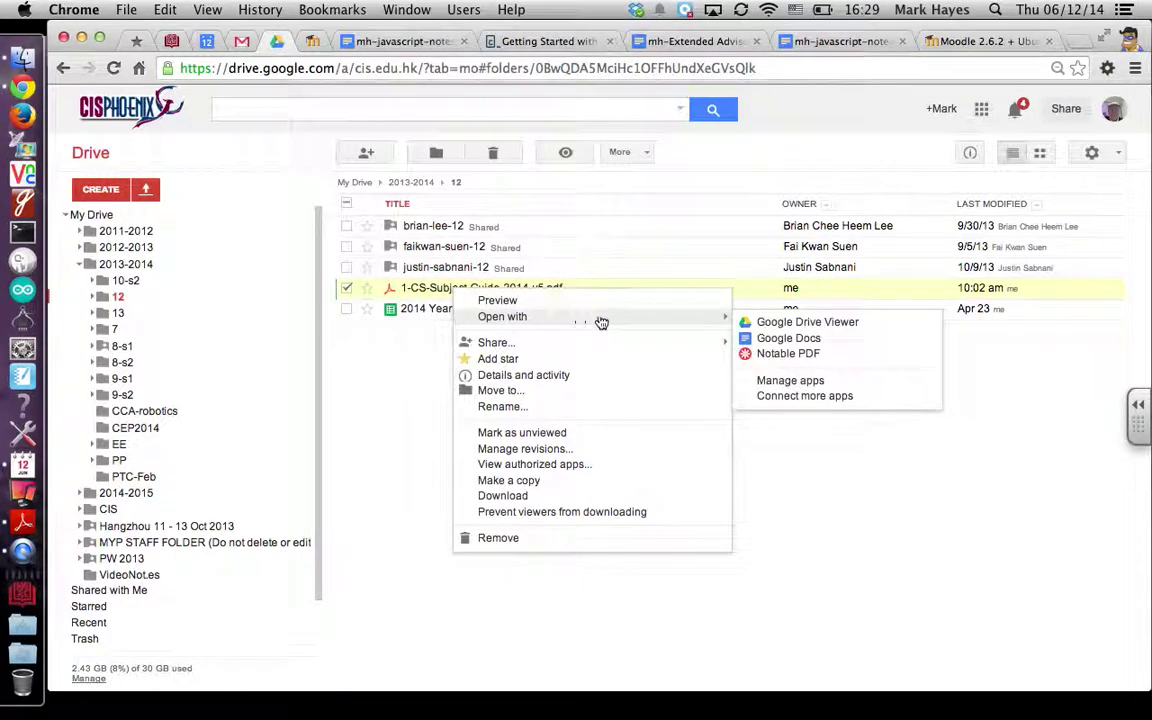
left_click(810, 356)
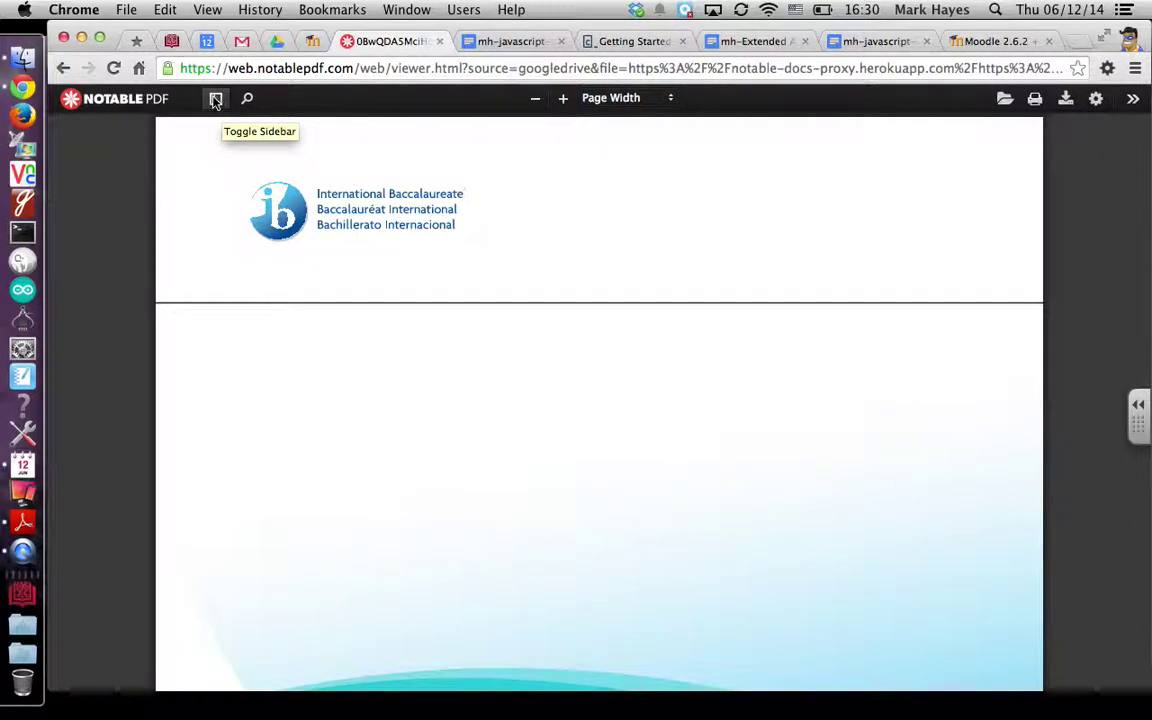
Show the sidebar as a document outline, jump to a section, then return to page 1
left_click(218, 102)
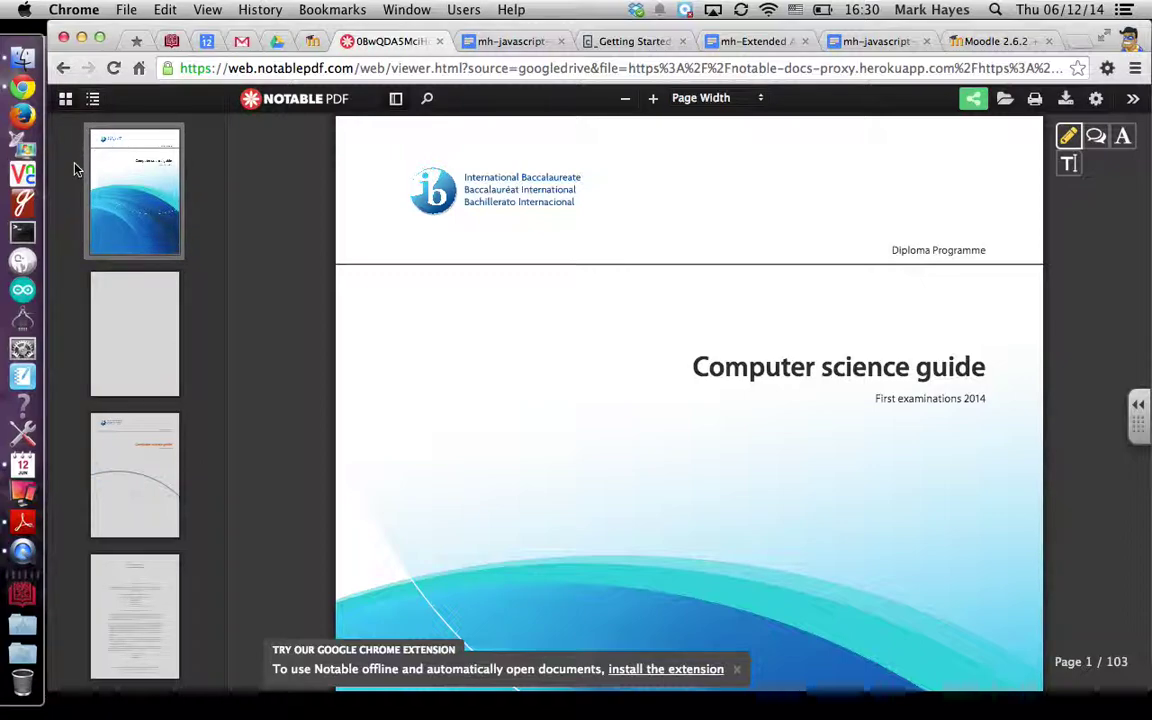
left_click(93, 101)
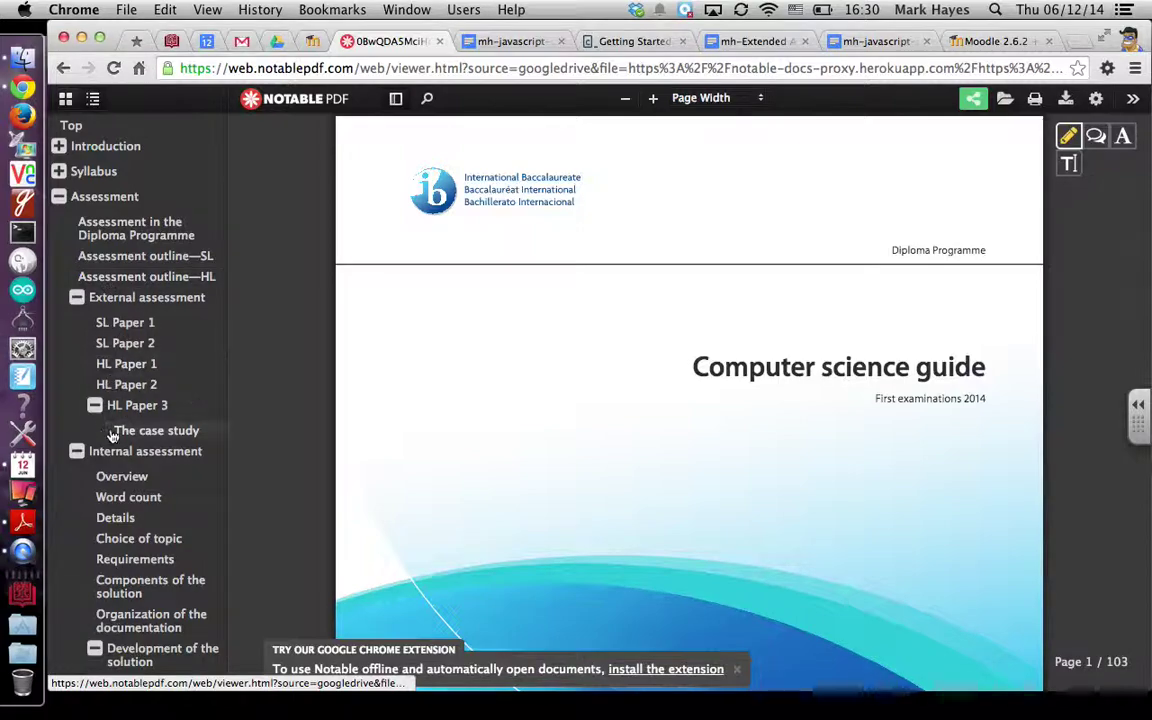
left_click(113, 545)
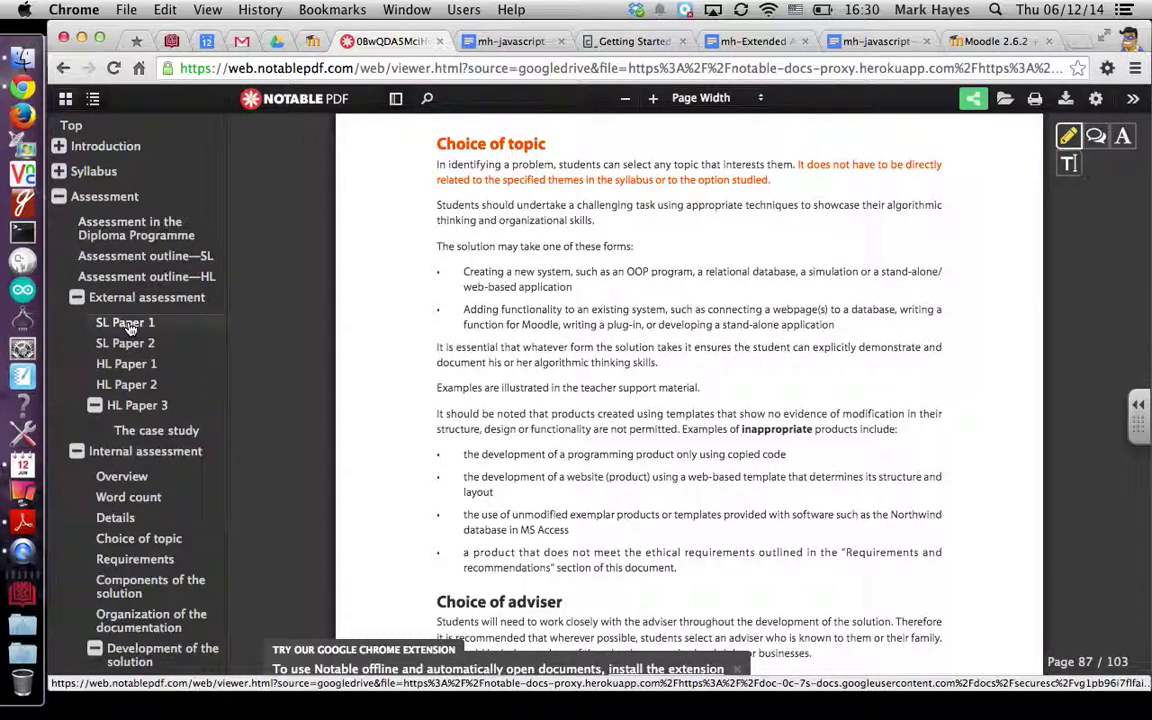
left_click(73, 126)
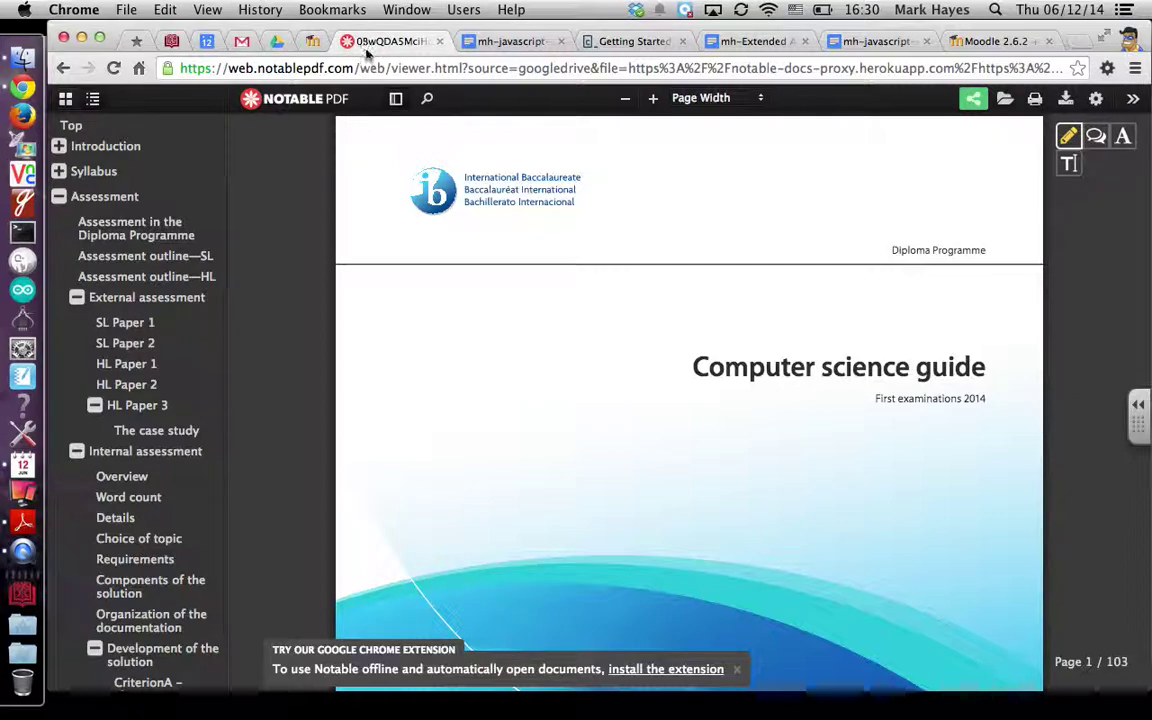
Go from the Google Drive list back to the Notable PDF guide and show the highlight colours
left_click(277, 42)
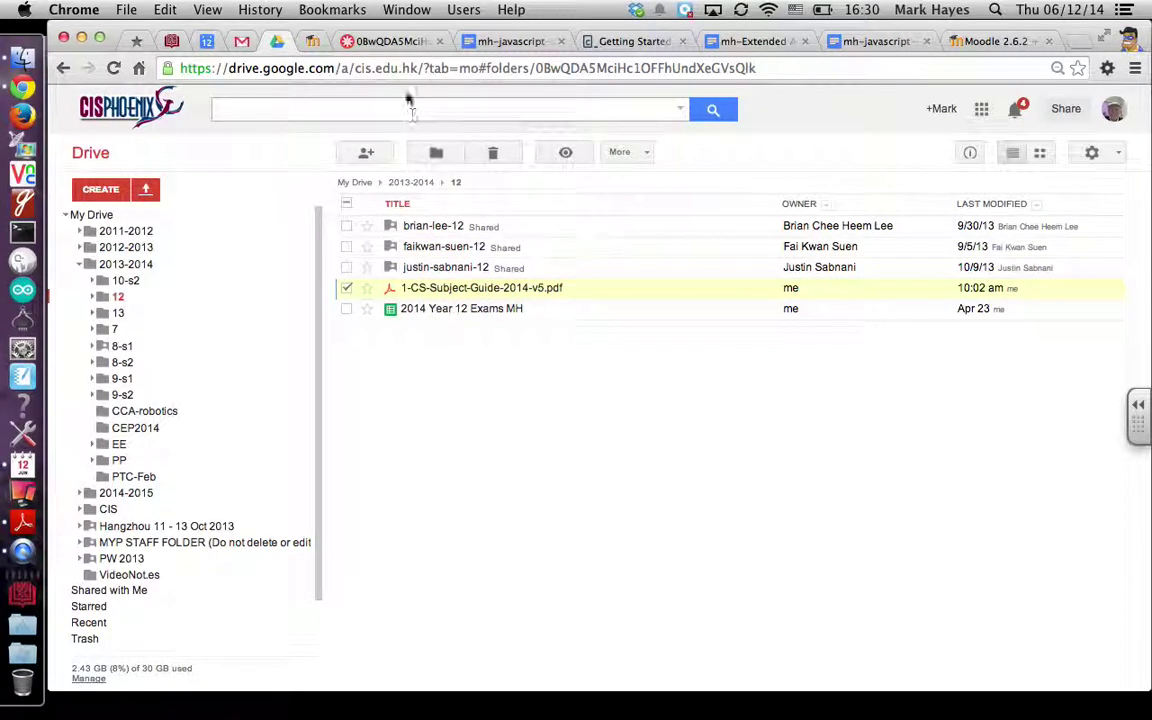
left_click(386, 43)
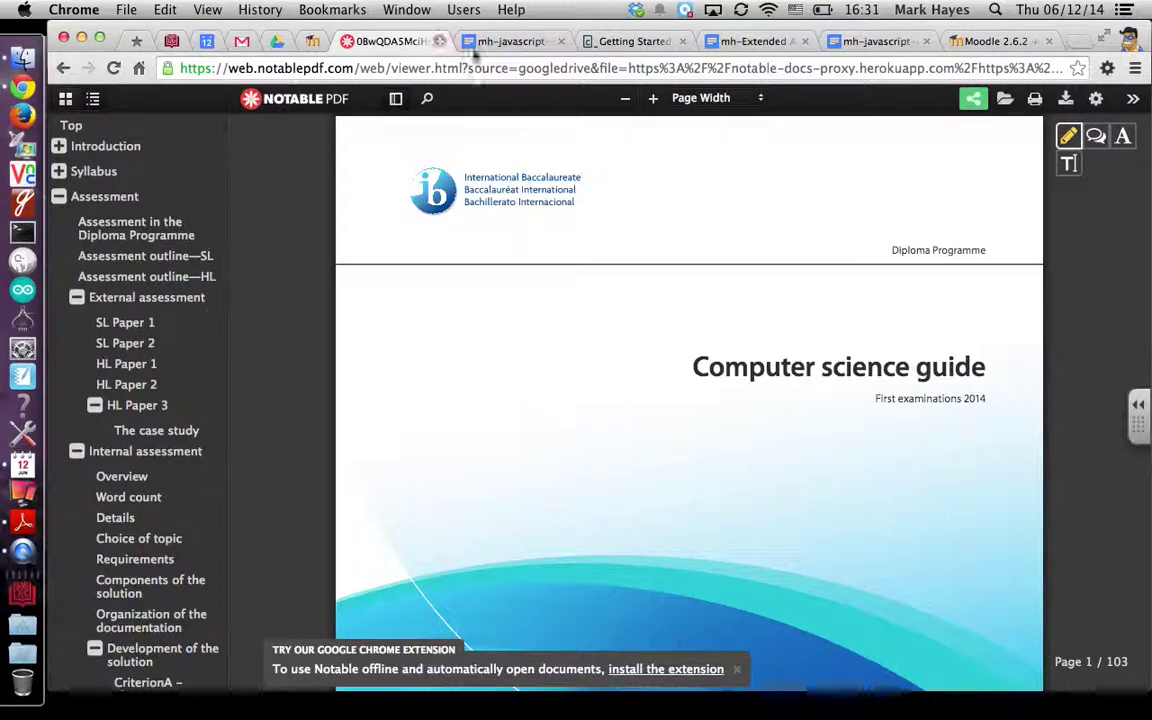
left_click(1072, 140)
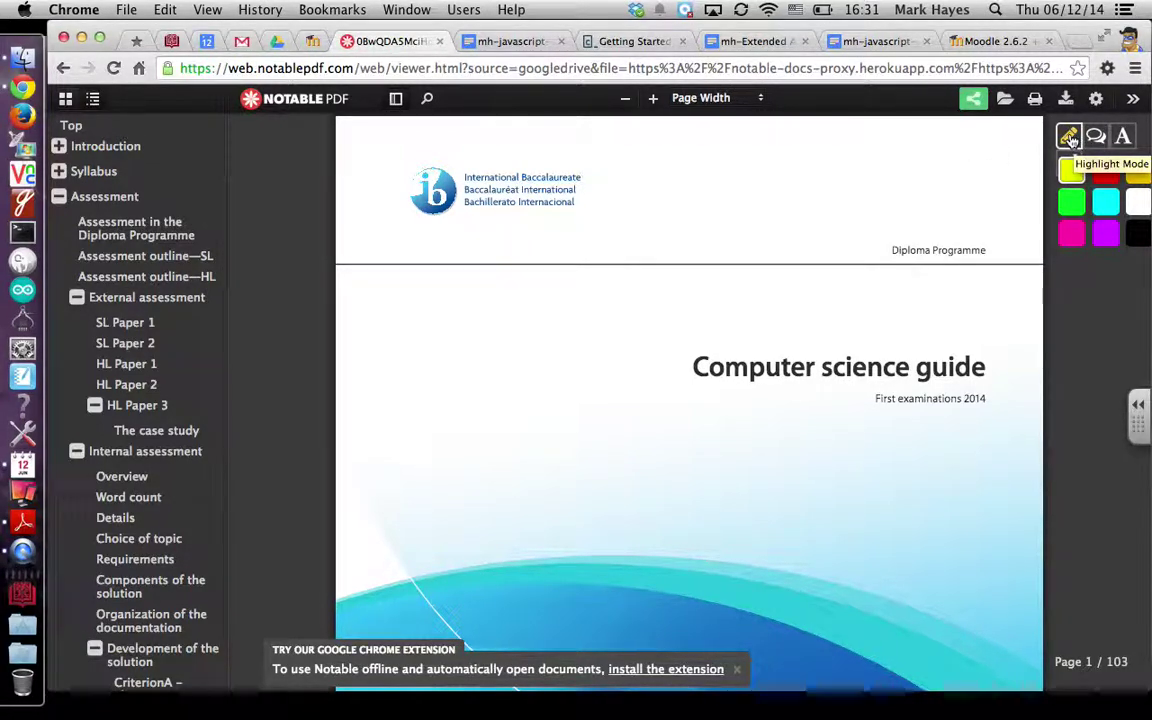
Highlight 'science' in the cover title, delete that highlight, and return to the Google Drive folder
left_click(1071, 166)
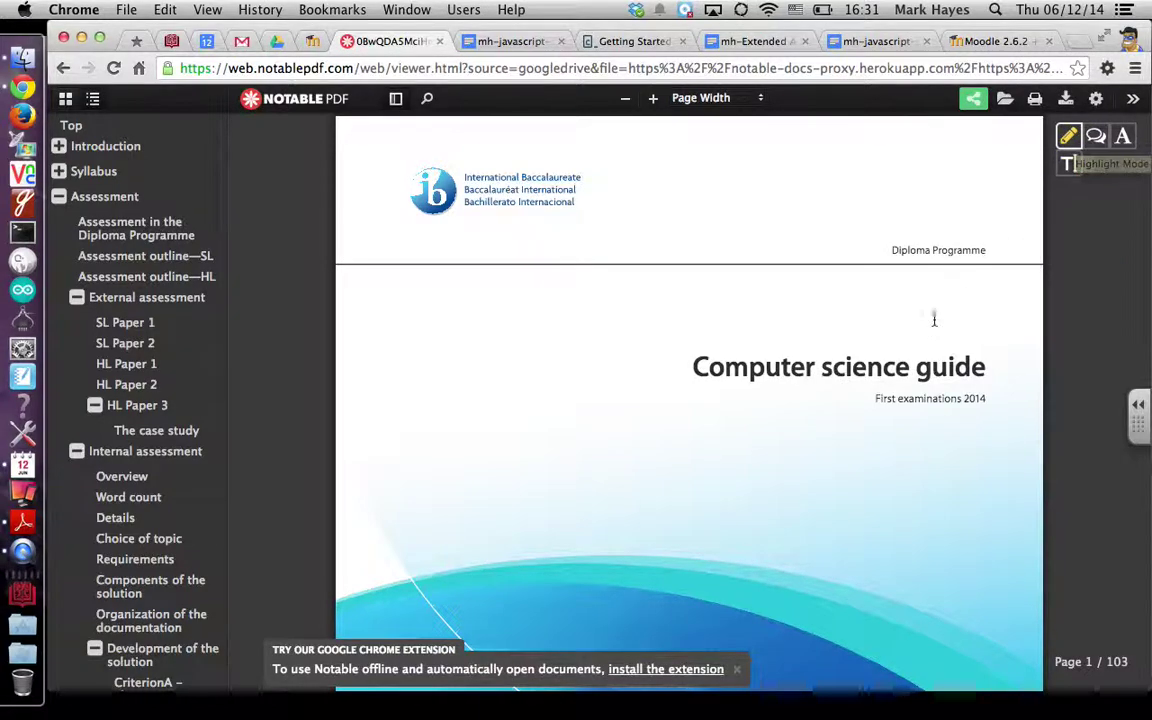
left_click_drag(910, 362, 818, 360)
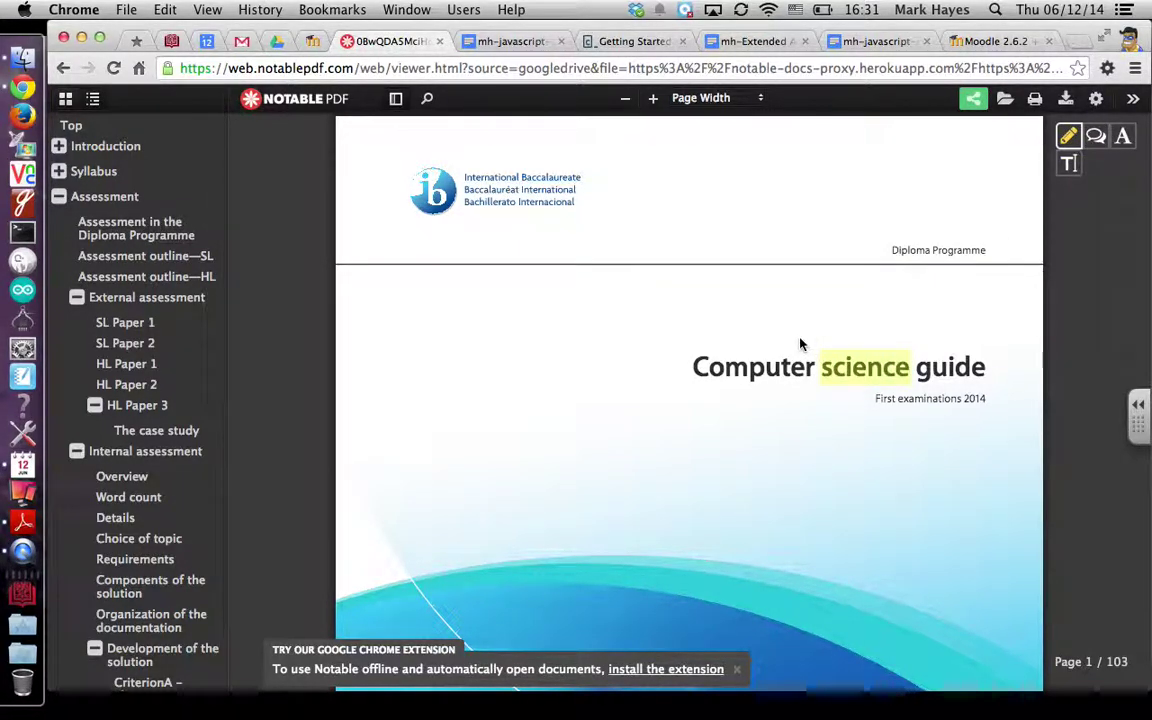
left_click(842, 358)
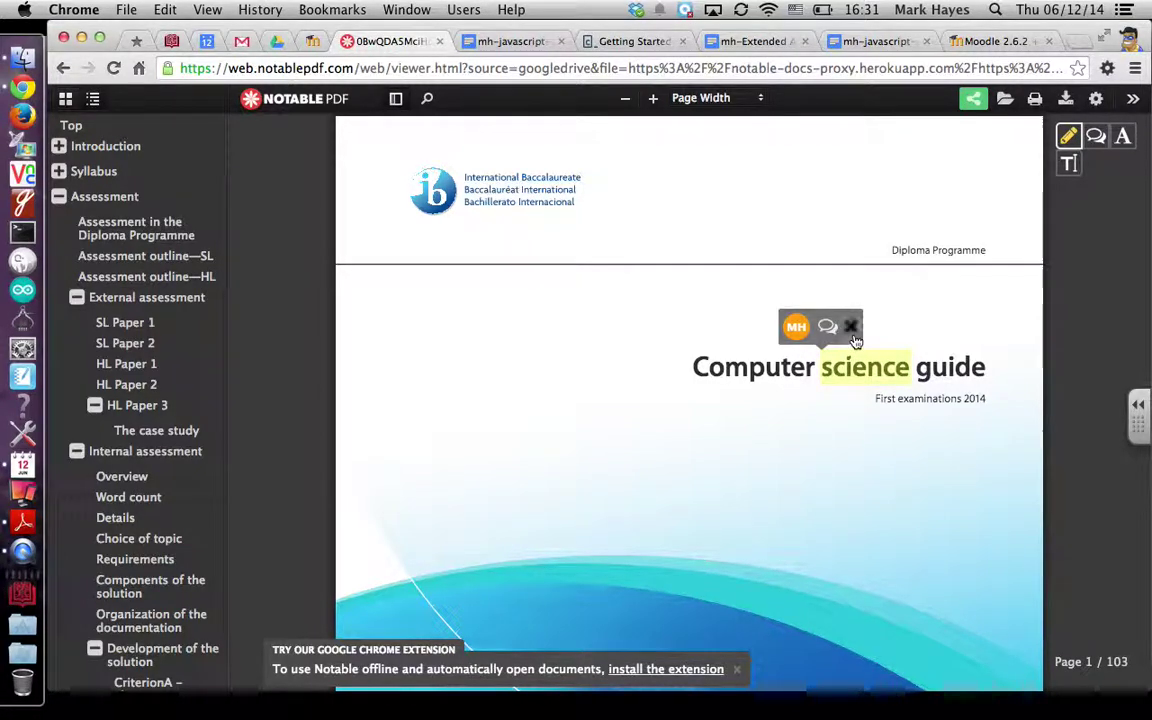
left_click(851, 327)
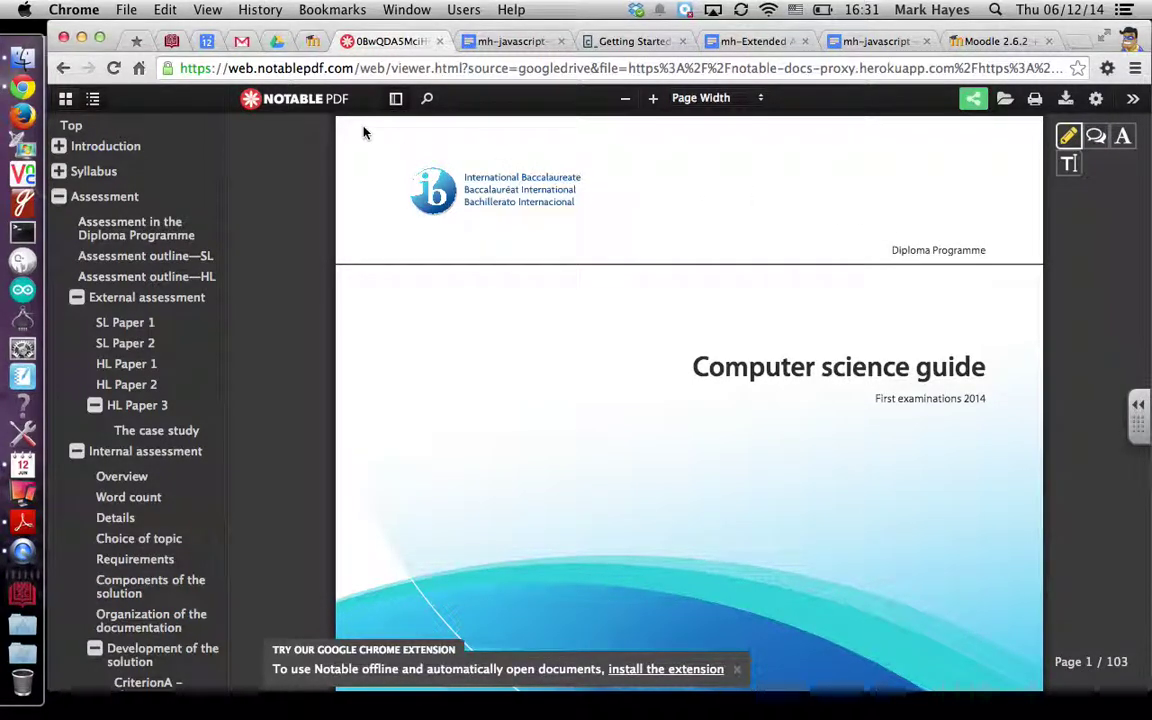
left_click(280, 44)
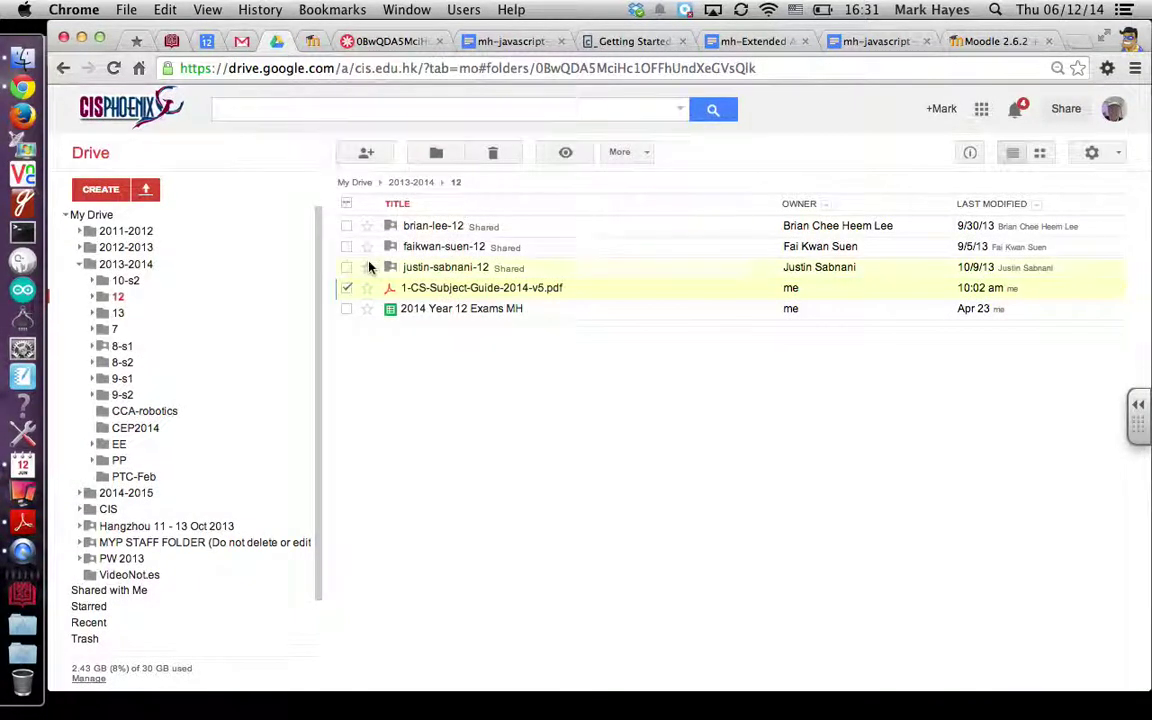
Preview the subject guide PDF down to page 3, then switch back to Notable PDF
left_click(458, 290)
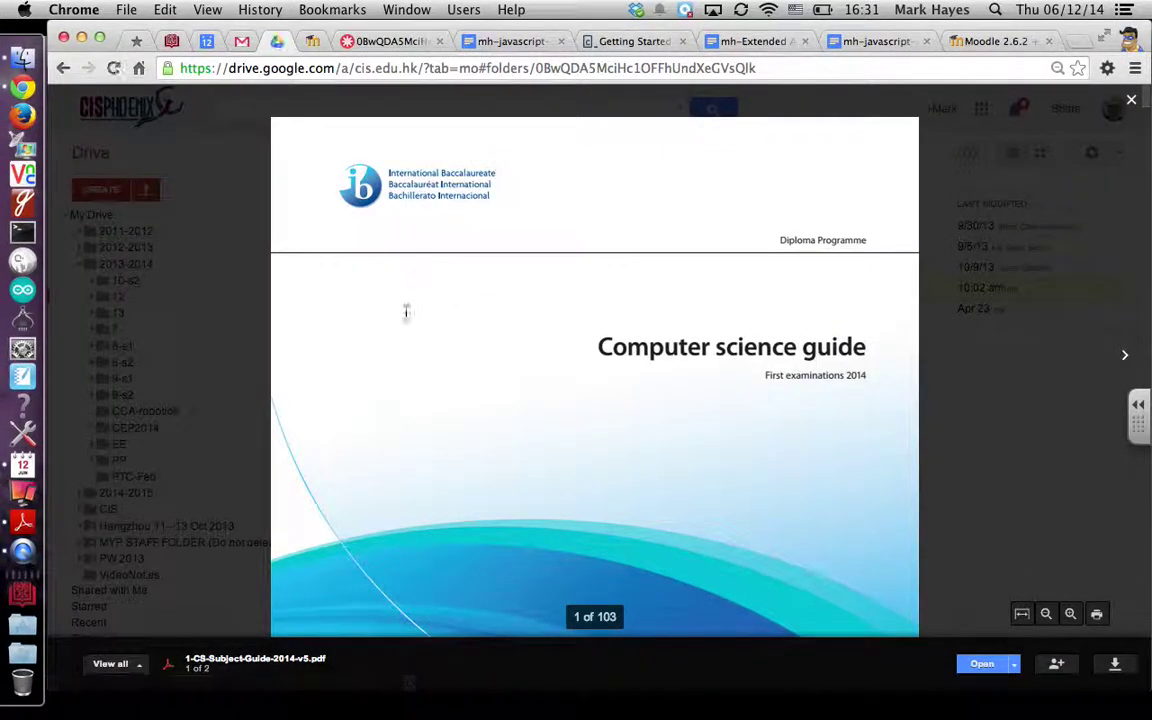
scroll(548, 481, "down", 5)
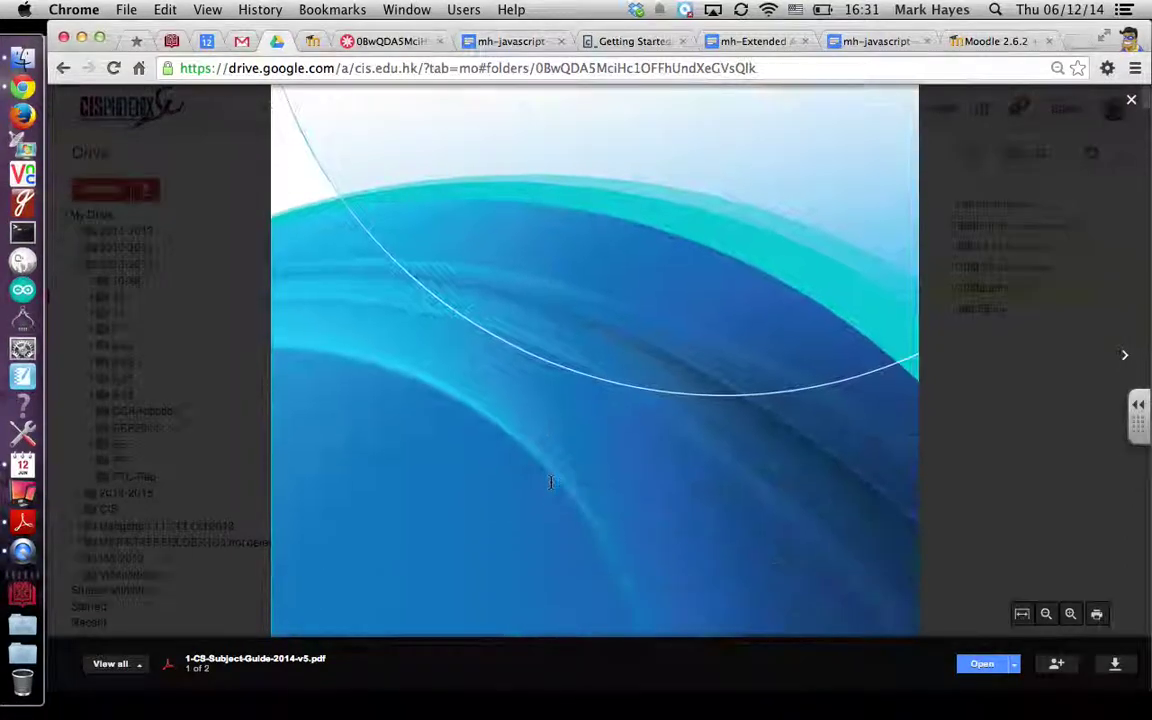
scroll(550, 483, "down", 5)
scroll(584, 578, "down", 1)
scroll(584, 578, "down", 4)
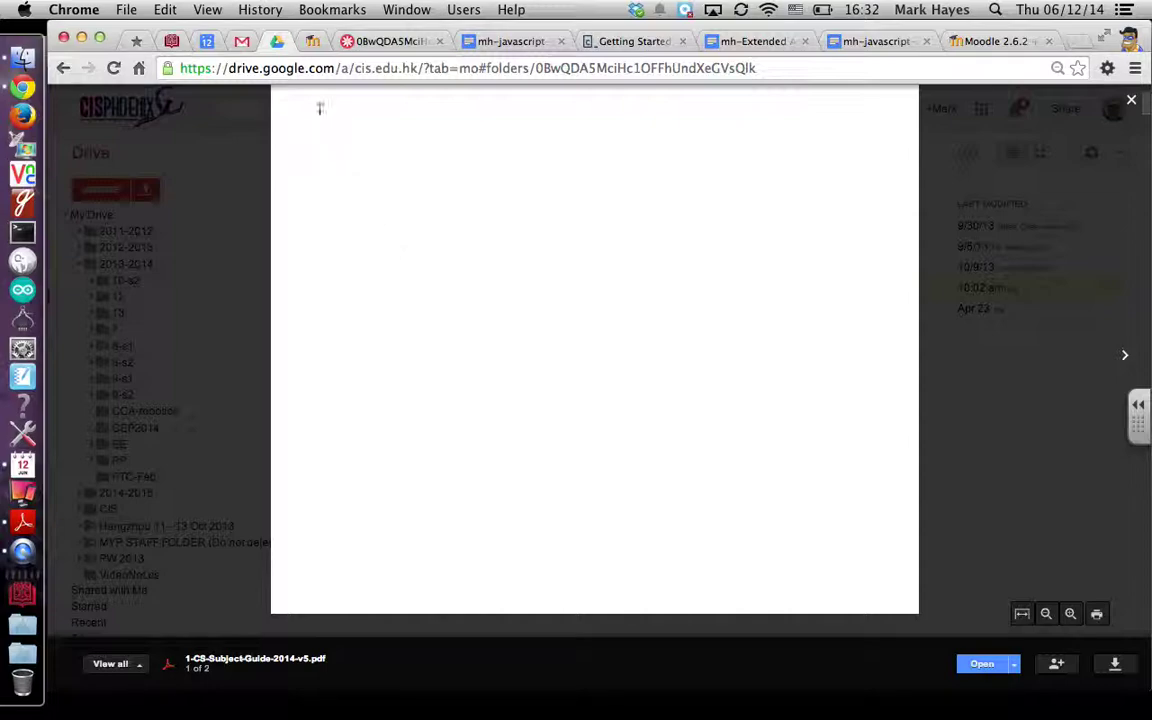
scroll(380, 266, "down", 3)
scroll(380, 266, "down", 3)
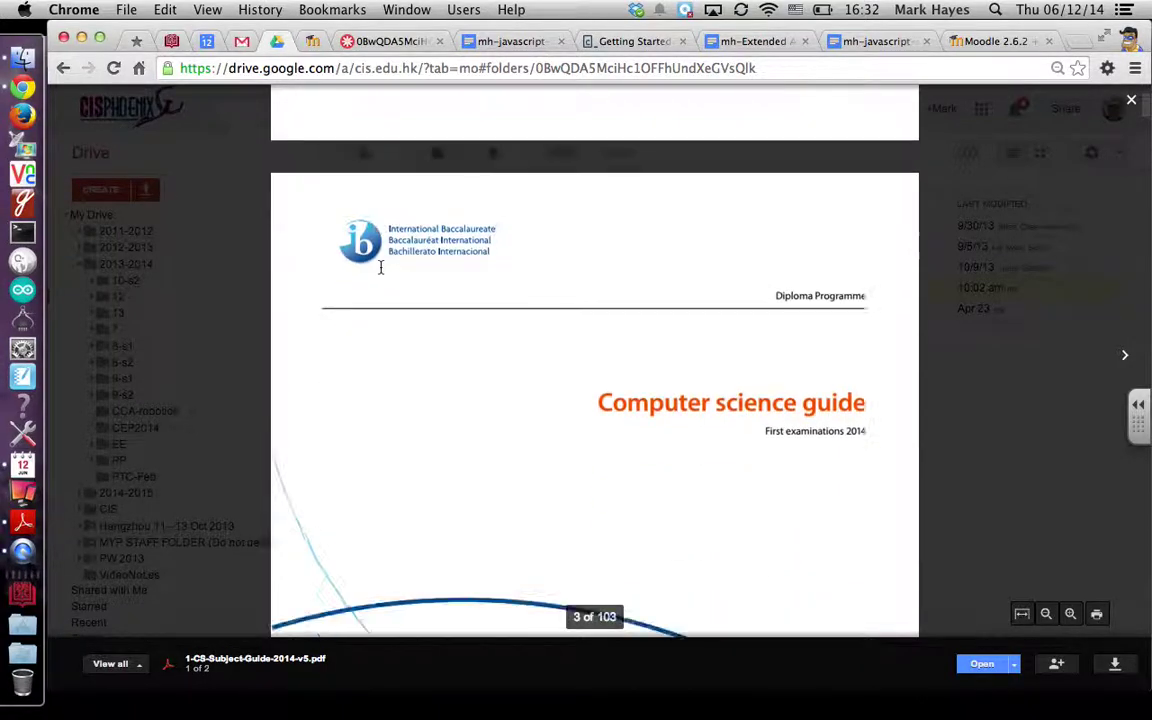
left_click(383, 45)
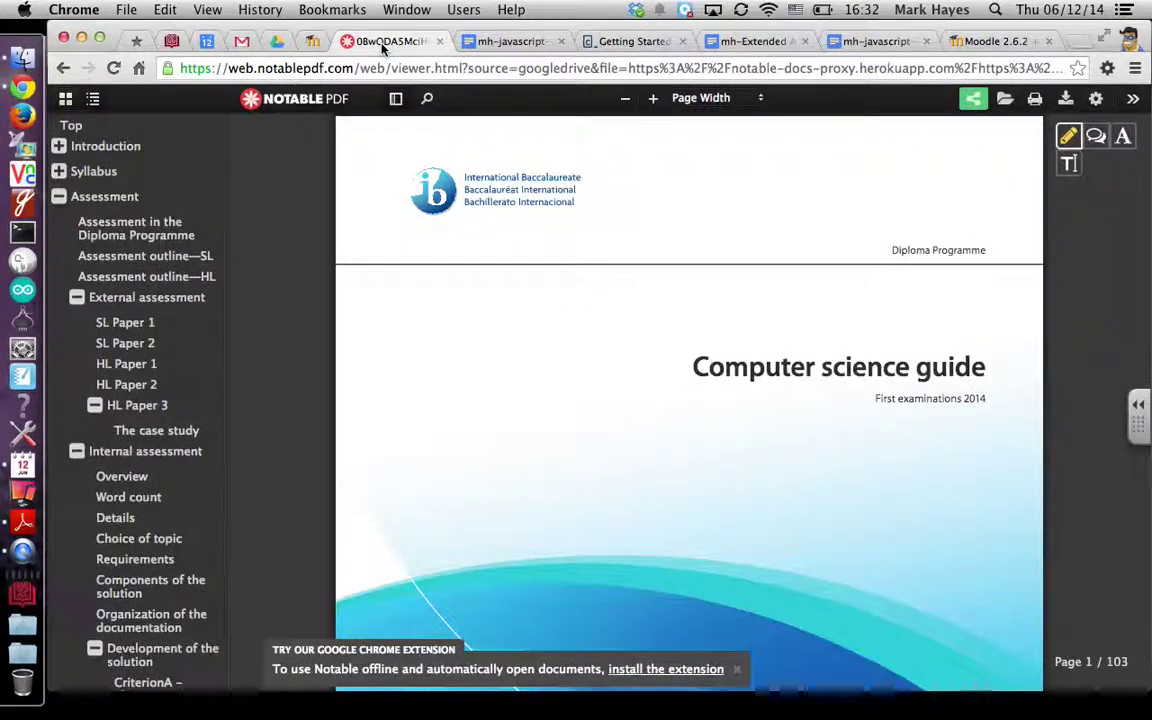